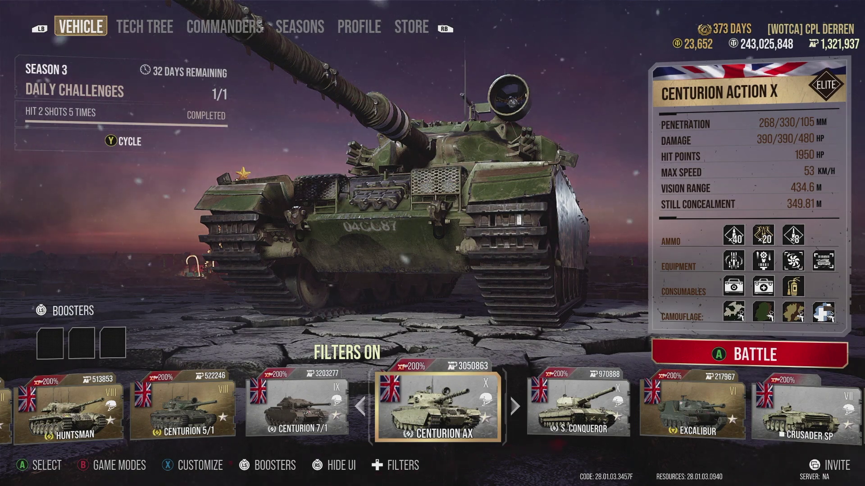
Step: From the main menu, open the game settings and switch Red/Green HUD to On
{"action": "key", "text": "Escape"}
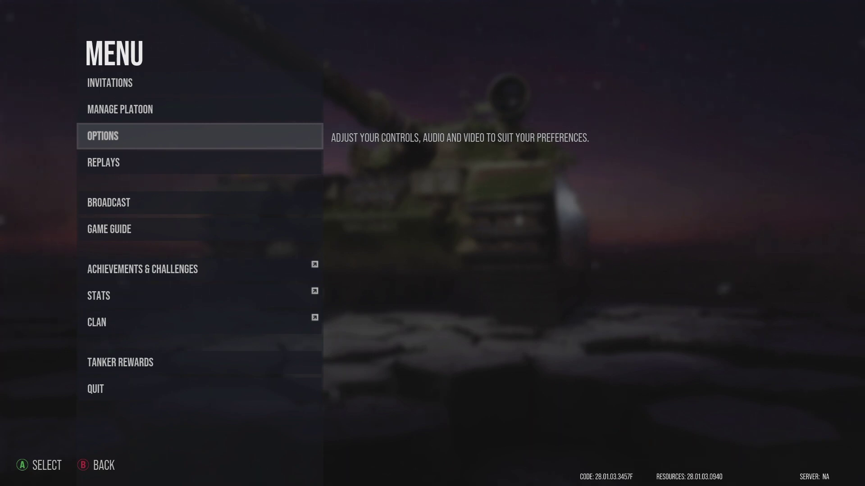
{"action": "key", "text": "Up"}
{"action": "key", "text": "Down"}
{"action": "key", "text": "Return"}
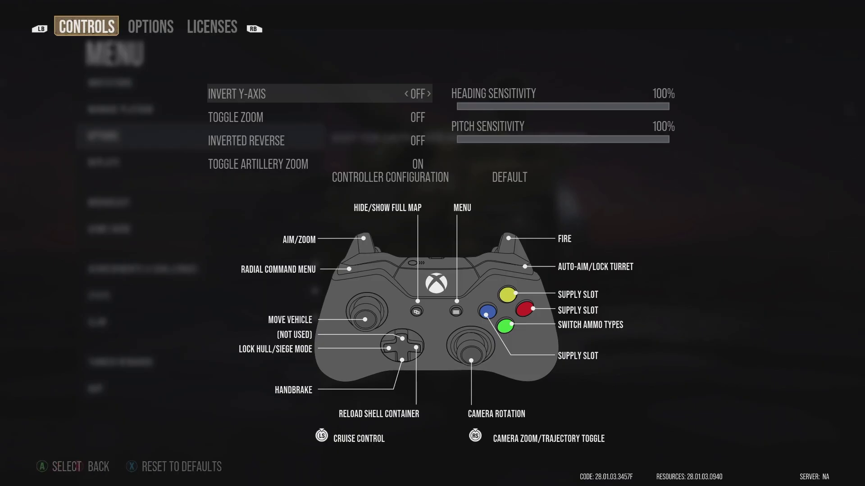
{"action": "key", "text": "e"}
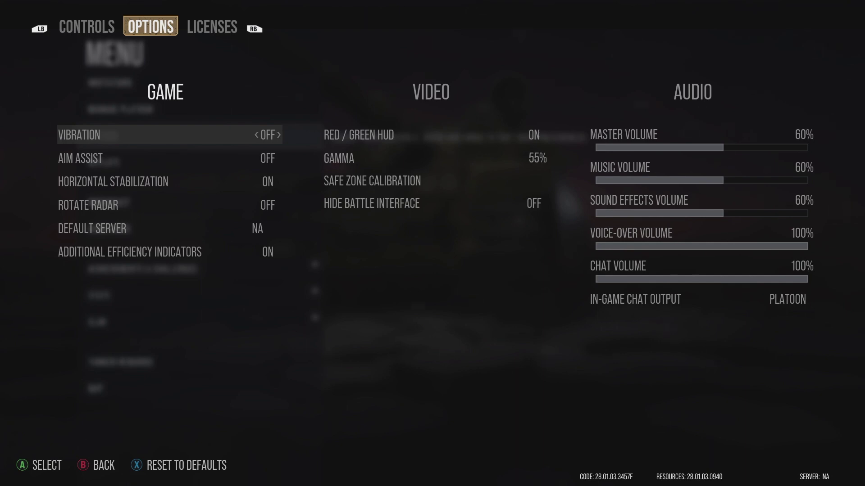
{"action": "key", "text": "Right"}
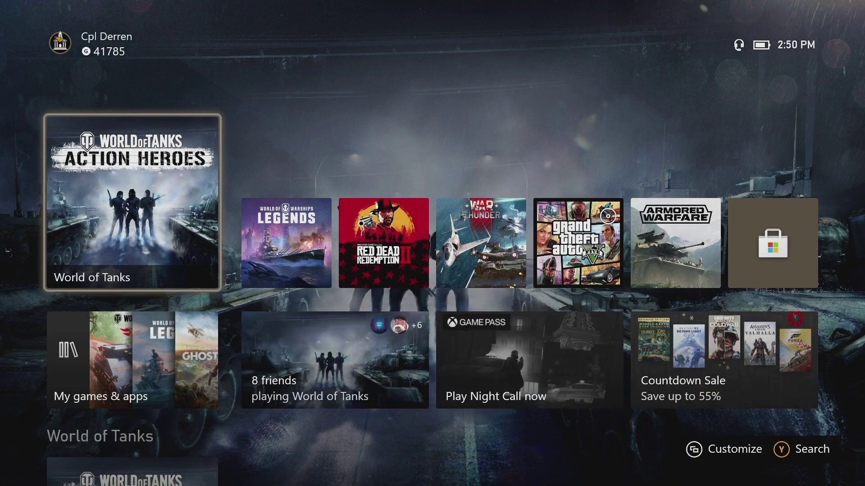
Step: Bring up the World of Tanks tile's quick menu, browse toward Quit, then back out to the game
{"action": "key", "text": "Menu"}
{"action": "key", "text": "Down"}
{"action": "key", "text": "Down"}
{"action": "key", "text": "Down"}
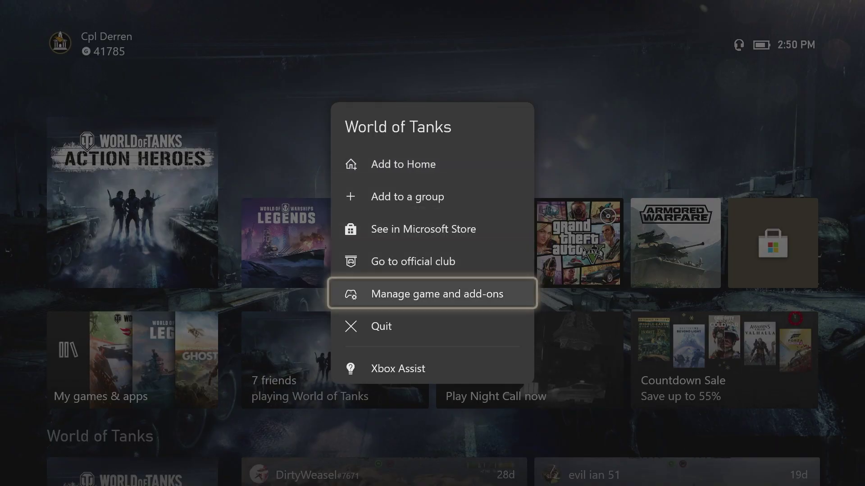
{"action": "key", "text": "Down"}
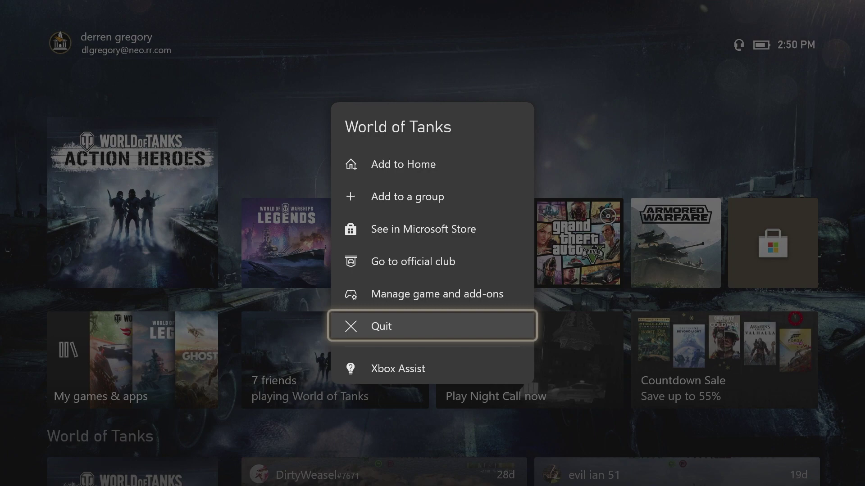
{"action": "key", "text": "Return"}
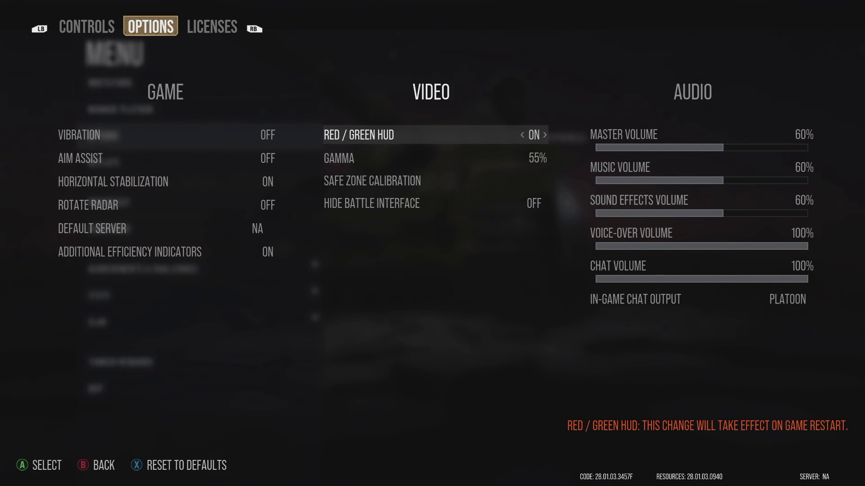
Step: Back out of Options to the main menu and move down toward Quit
{"action": "key", "text": "Escape"}
{"action": "key", "text": "Down"}
{"action": "key", "text": "Down"}
{"action": "key", "text": "Down"}
{"action": "key", "text": "Down"}
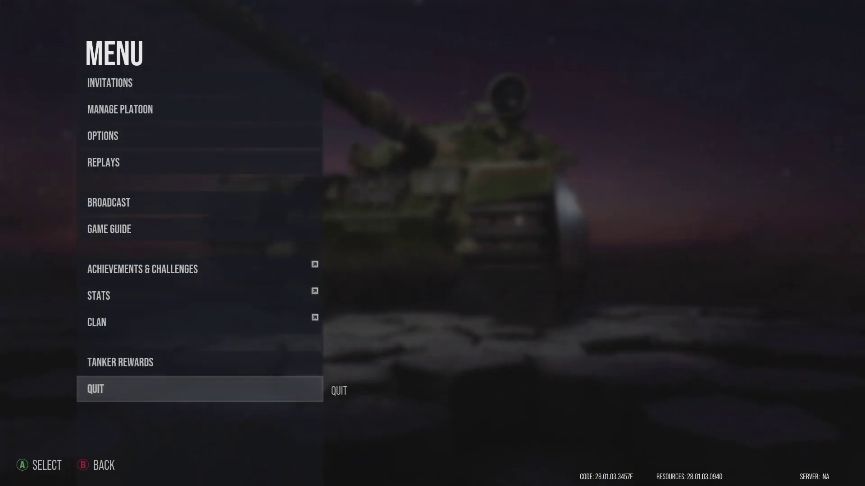